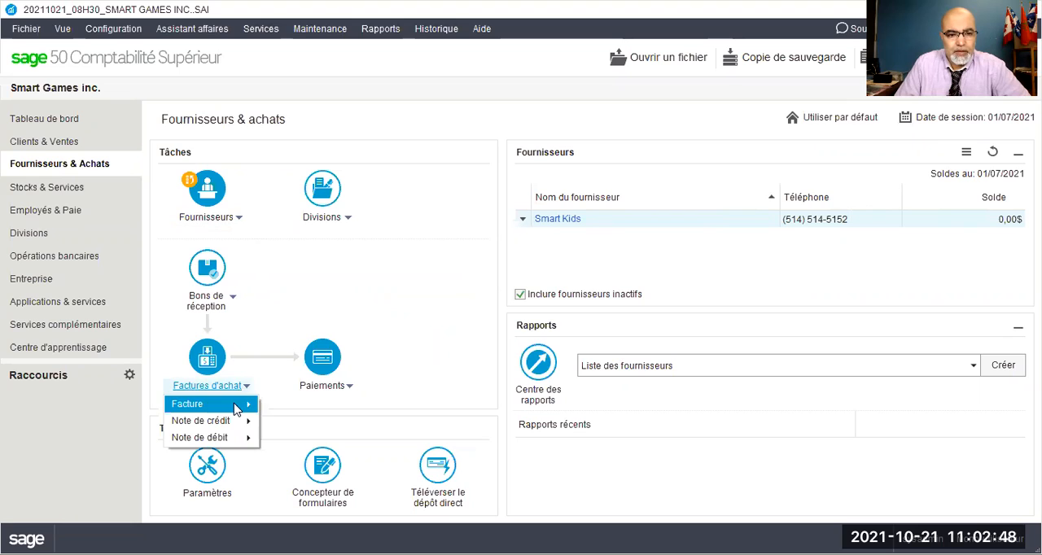
Start a new purchase invoice and choose Smart Kids as its supplier.
{"action": "mouse_move", "coordinate": [244, 405]}
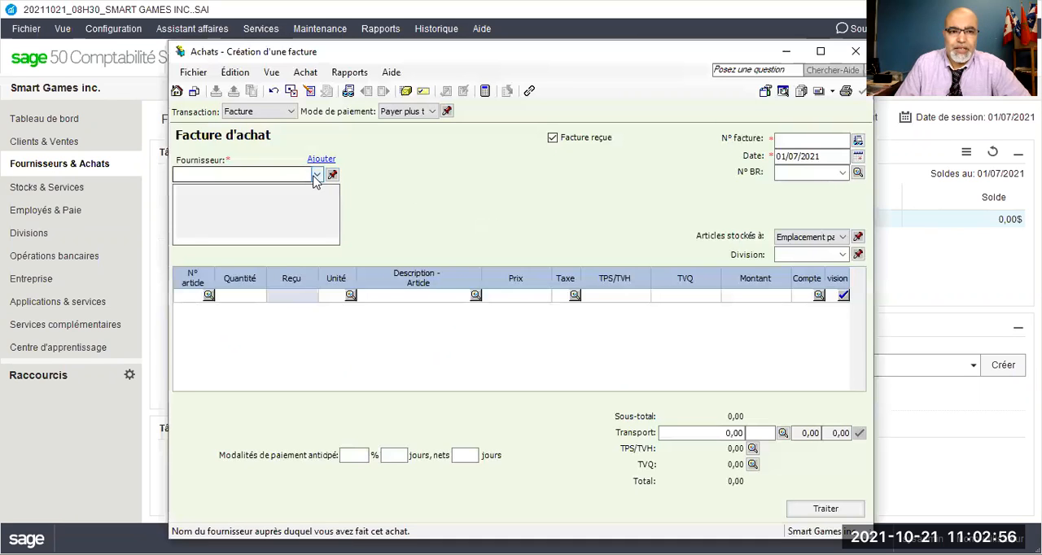
{"action": "left_click", "coordinate": [315, 177]}
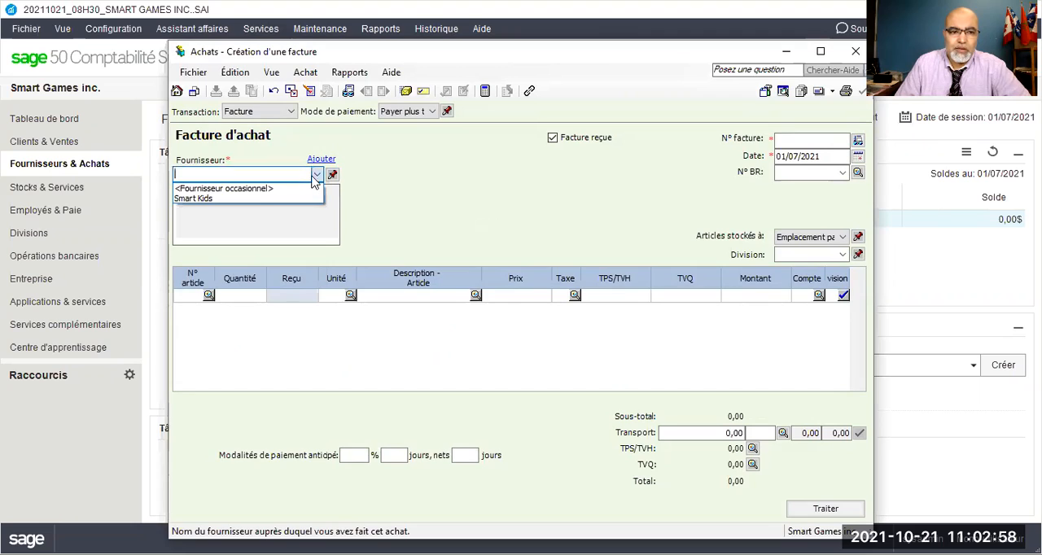
{"action": "left_click", "coordinate": [205, 200]}
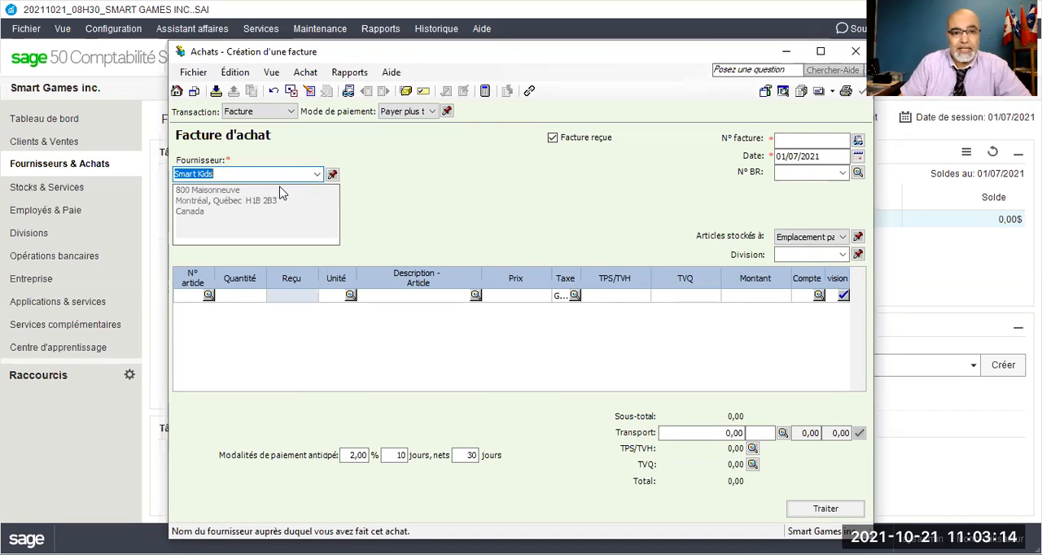
{"action": "left_click", "coordinate": [333, 176]}
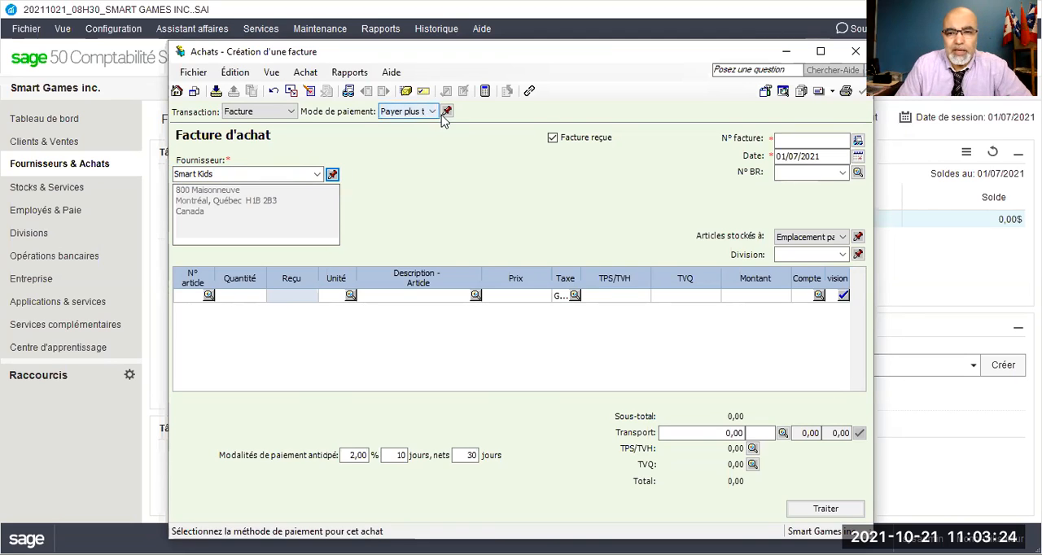
Enter 66/2021 as the purchase invoice number and set its date to 10/07/2021.
{"action": "left_click", "coordinate": [801, 140]}
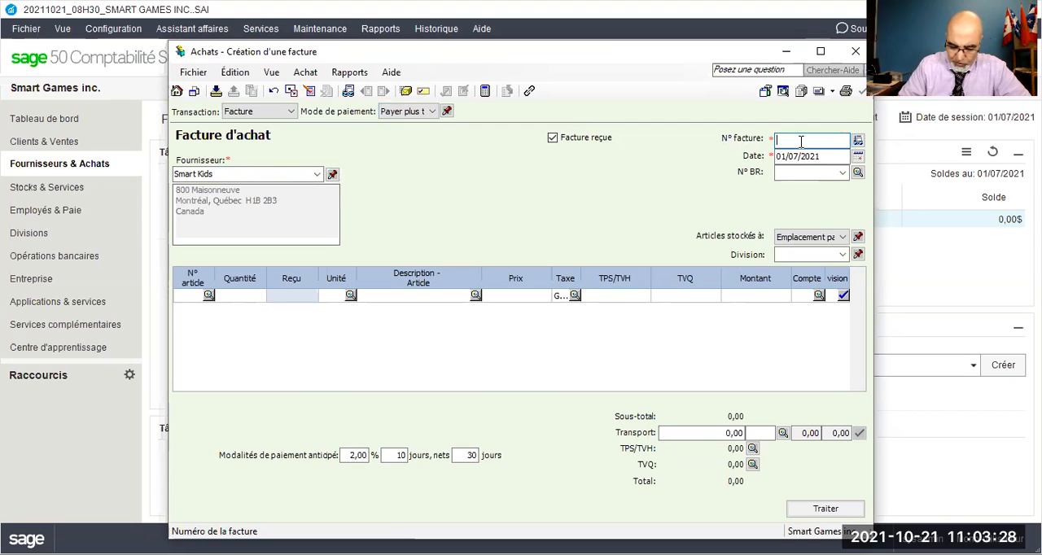
{"action": "type", "text": "66"}
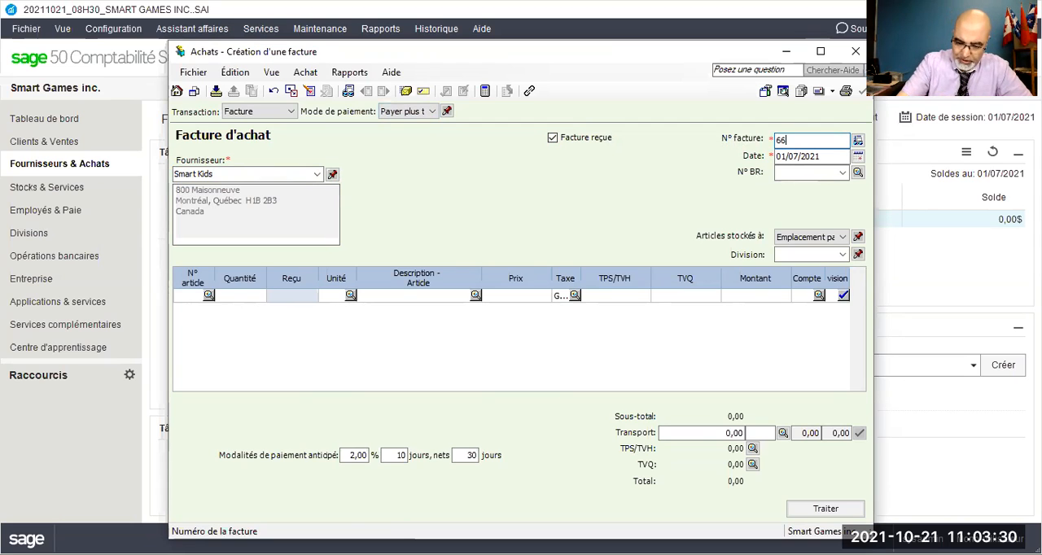
{"action": "type", "text": "/2021"}
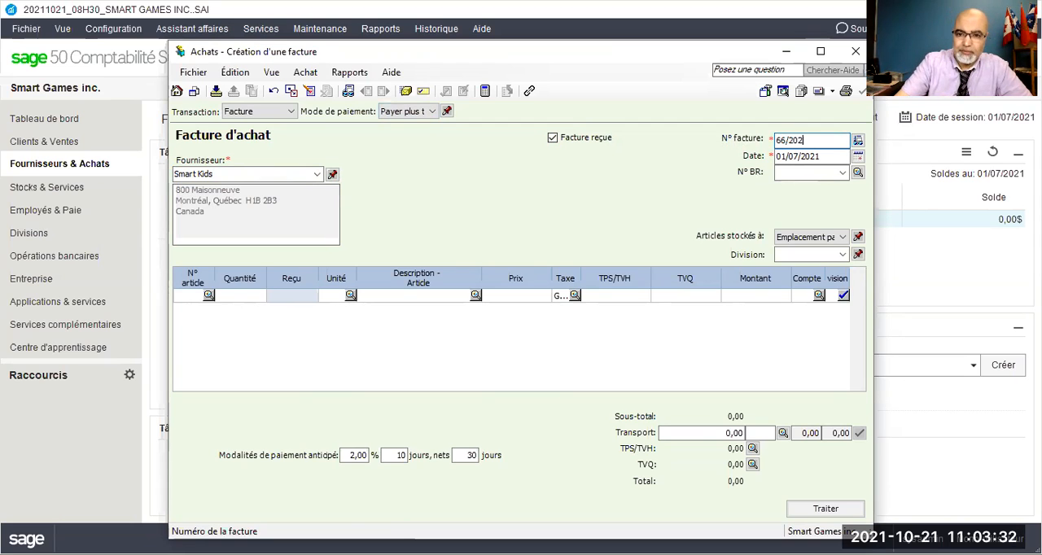
{"action": "left_click", "coordinate": [788, 155]}
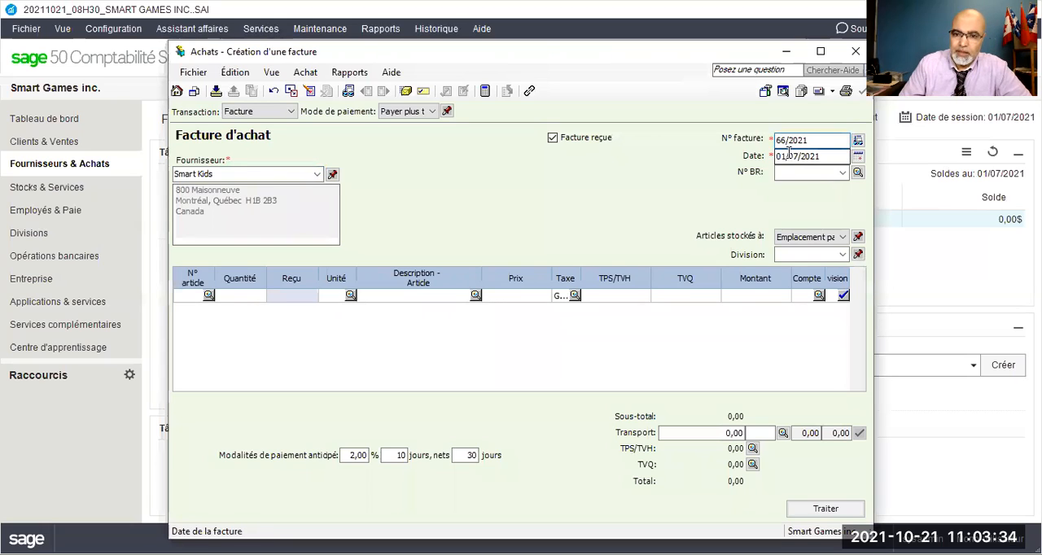
{"action": "left_click_drag", "start_coordinate": [786, 156], "coordinate": [776, 157]}
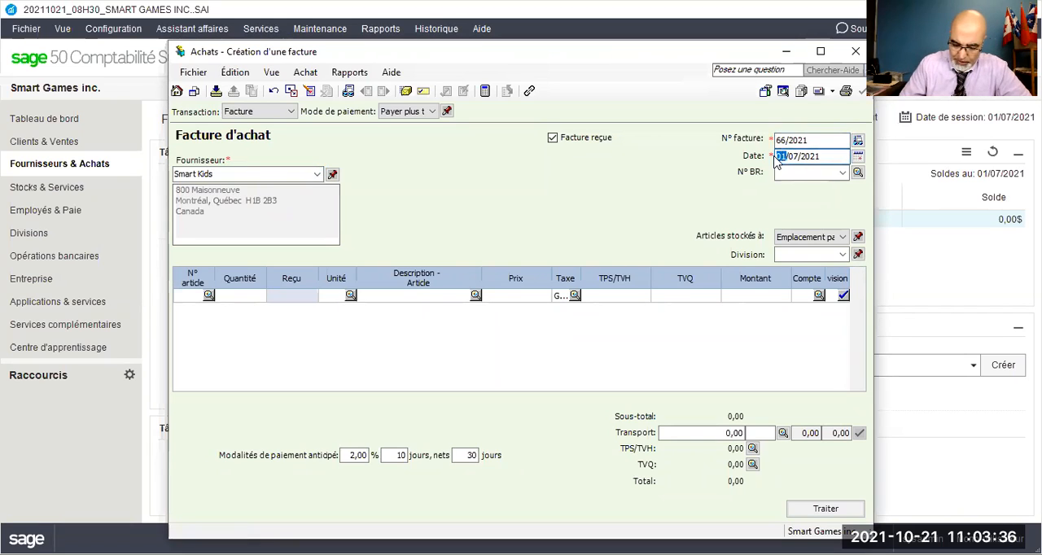
{"action": "type", "text": "10"}
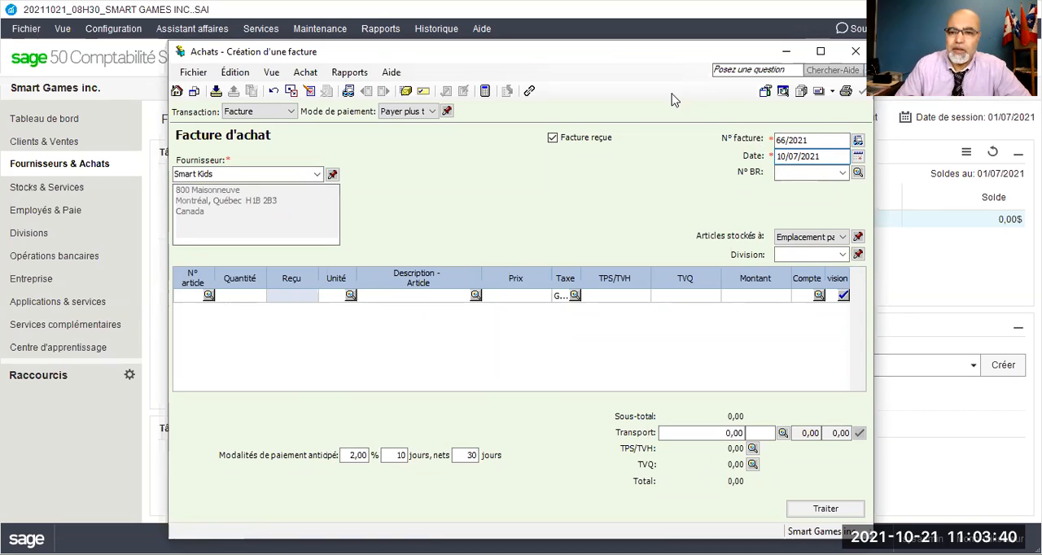
{"action": "left_click", "coordinate": [779, 173]}
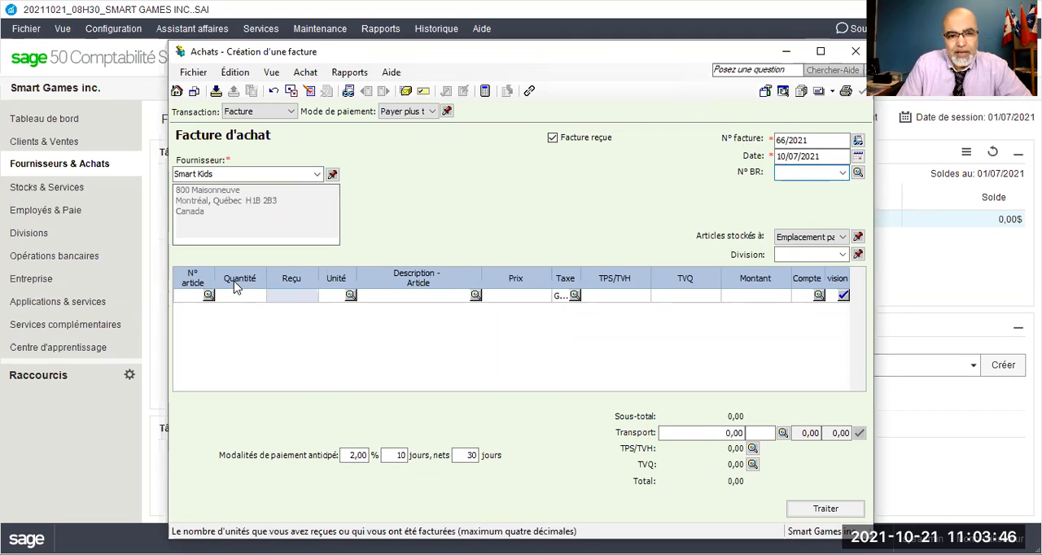
Move the Quantité column between Description and Prix, and add the article XBOX One S 1TB to the first invoice line.
{"action": "left_click_drag", "start_coordinate": [239, 282], "coordinate": [500, 280]}
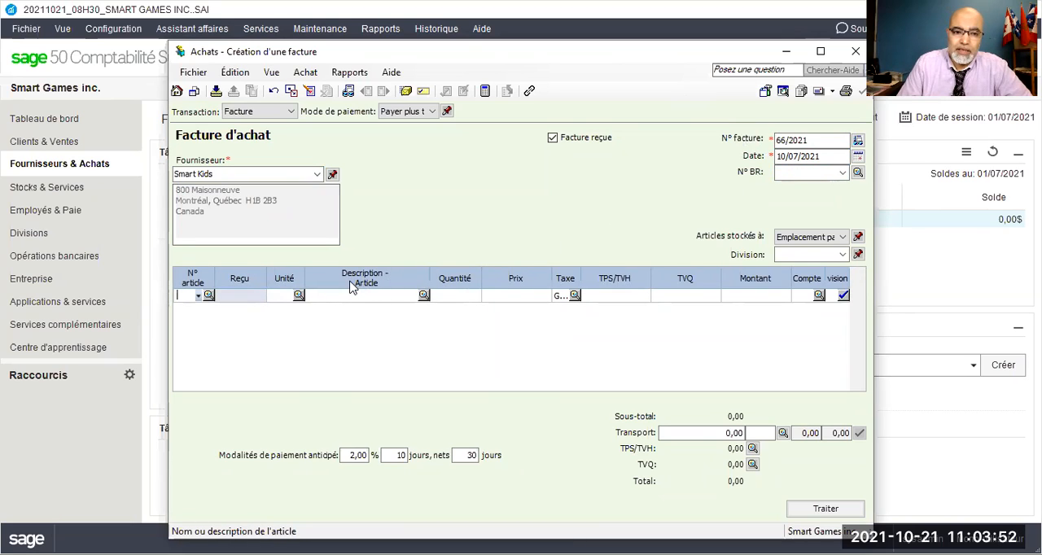
{"action": "left_click", "coordinate": [422, 299]}
{"action": "left_click", "coordinate": [423, 297]}
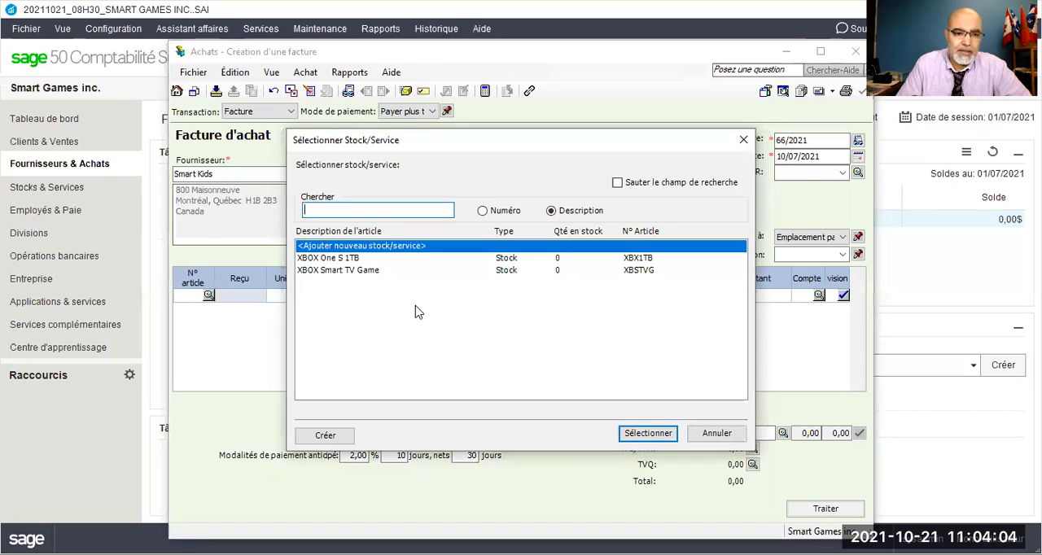
{"action": "left_click", "coordinate": [335, 260]}
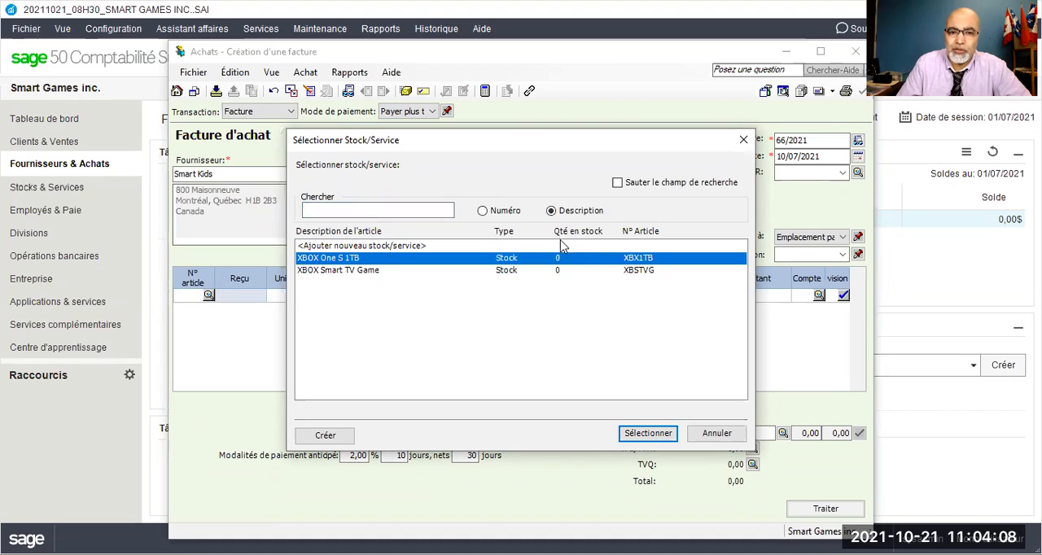
{"action": "double_click", "coordinate": [342, 259]}
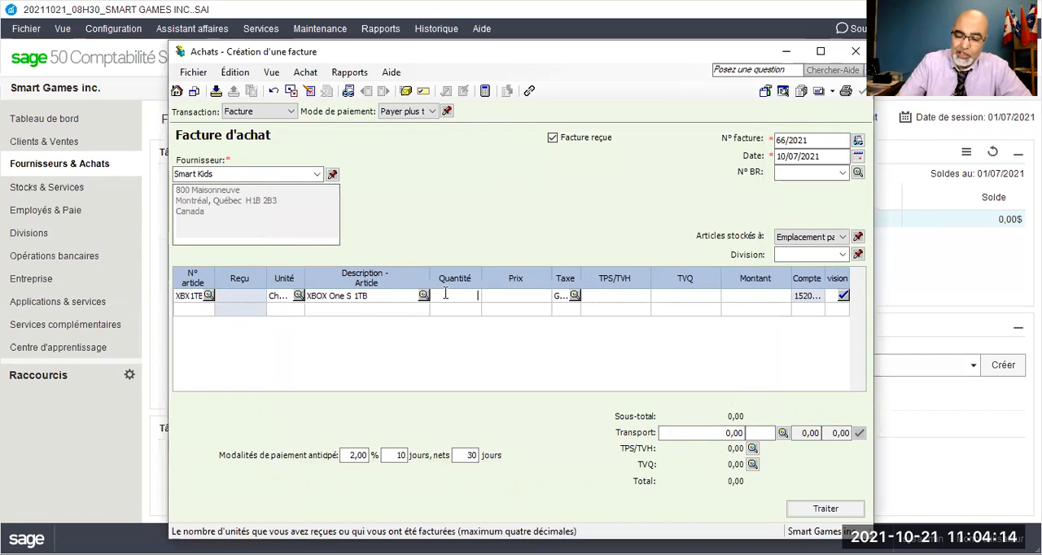
Set the XBOX One S 1TB line to a quantity of 55 at a unit price of 399,99.
{"action": "type", "text": "55"}
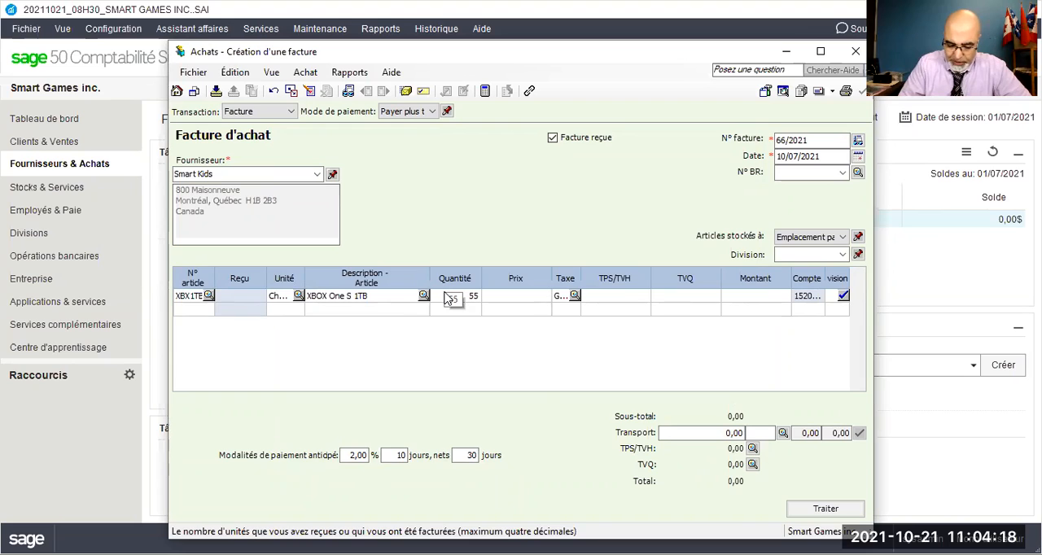
{"action": "type", "text": "399"}
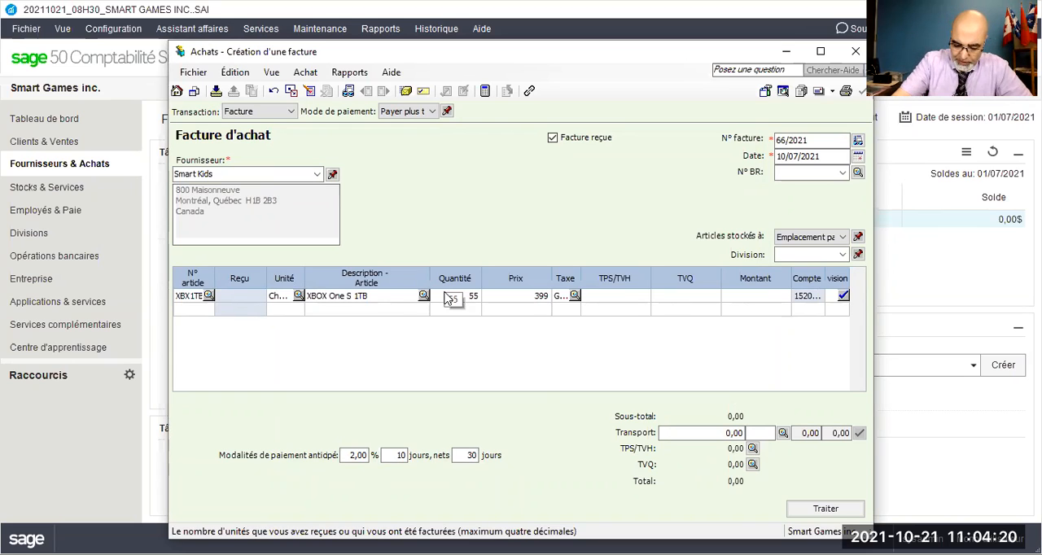
{"action": "type", "text": "99"}
{"action": "key", "text": "BackSpace"}
{"action": "key", "text": "BackSpace"}
{"action": "type", "text": ",99"}
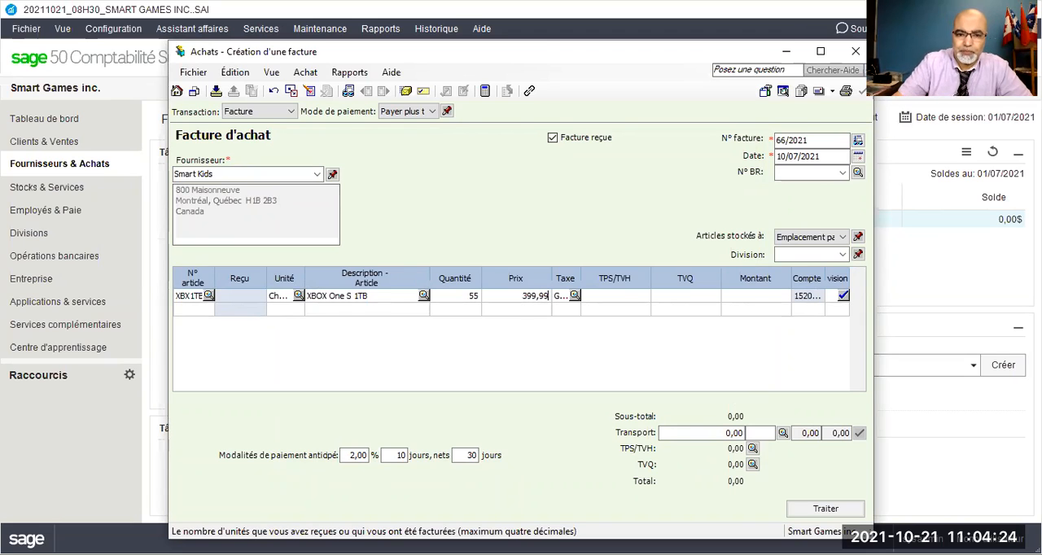
{"action": "key", "text": "Tab"}
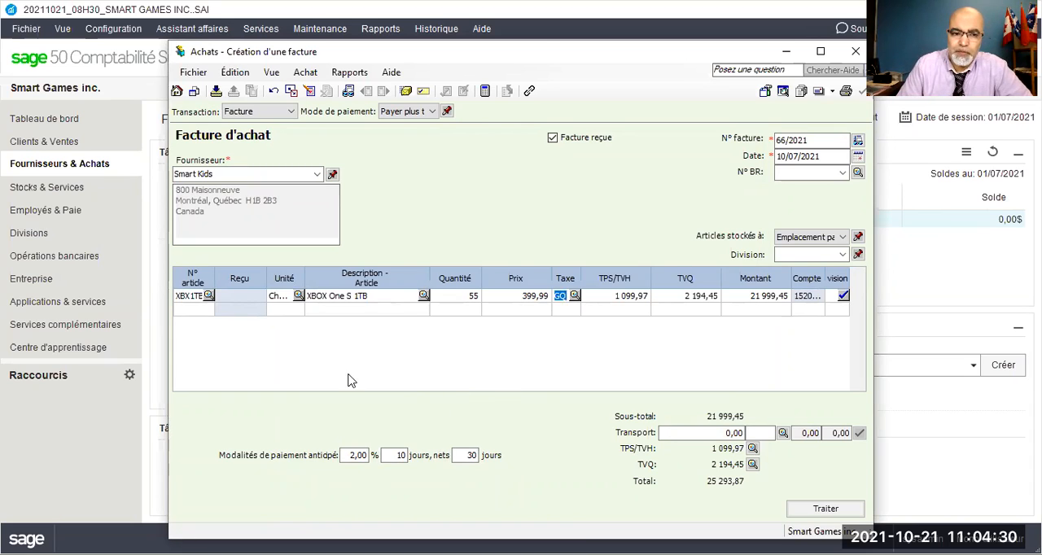
Add XBOX Smart TV Game on the second invoice line with a quantity of 85 at a unit price of 199,99.
{"action": "left_click", "coordinate": [418, 312]}
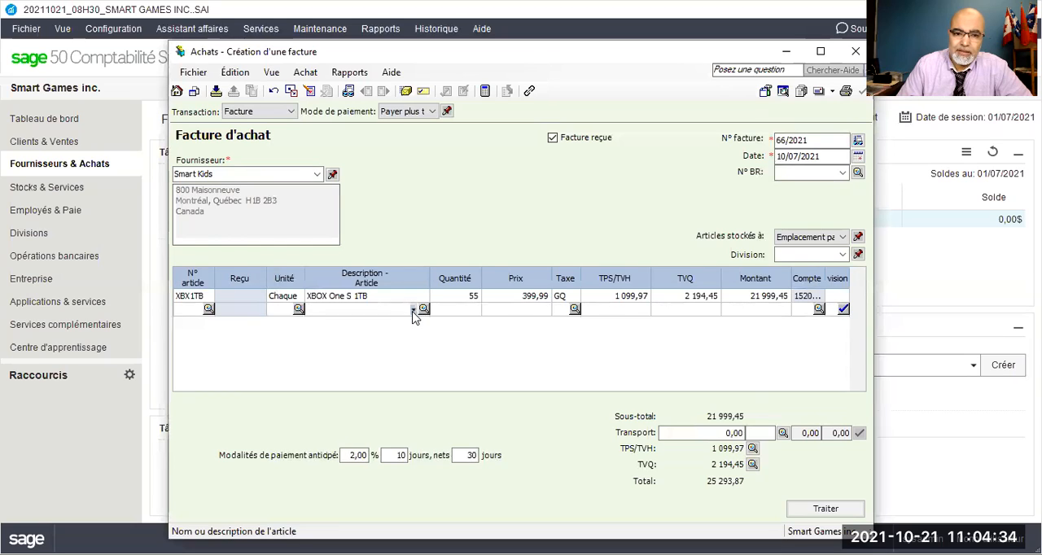
{"action": "left_click", "coordinate": [413, 310]}
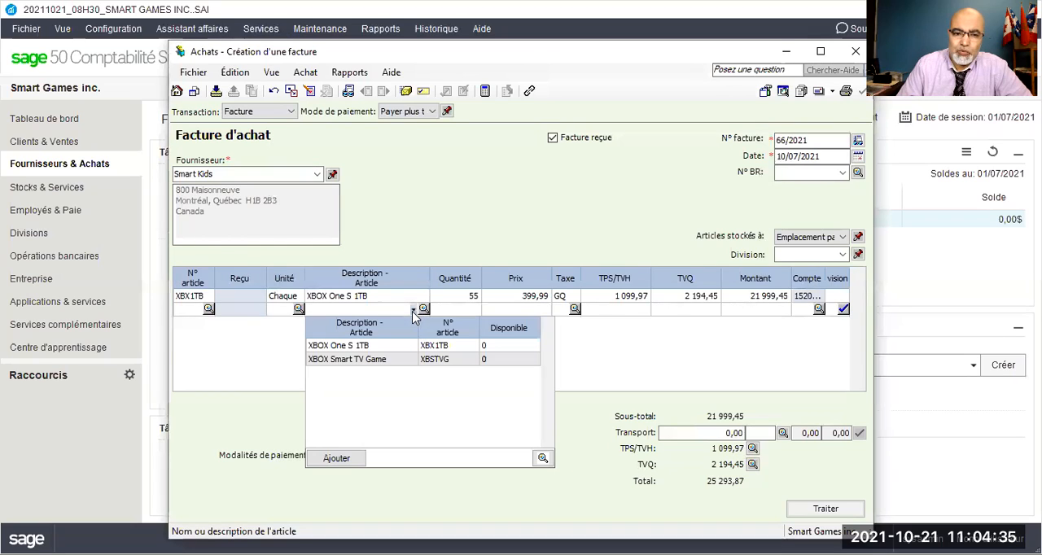
{"action": "left_click", "coordinate": [370, 366]}
{"action": "left_click", "coordinate": [464, 308]}
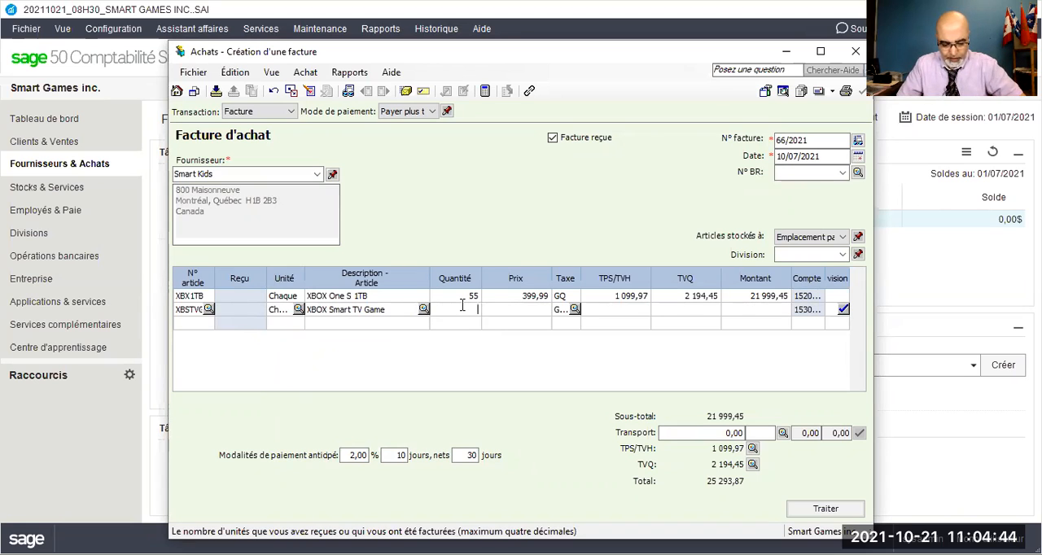
{"action": "type", "text": "85"}
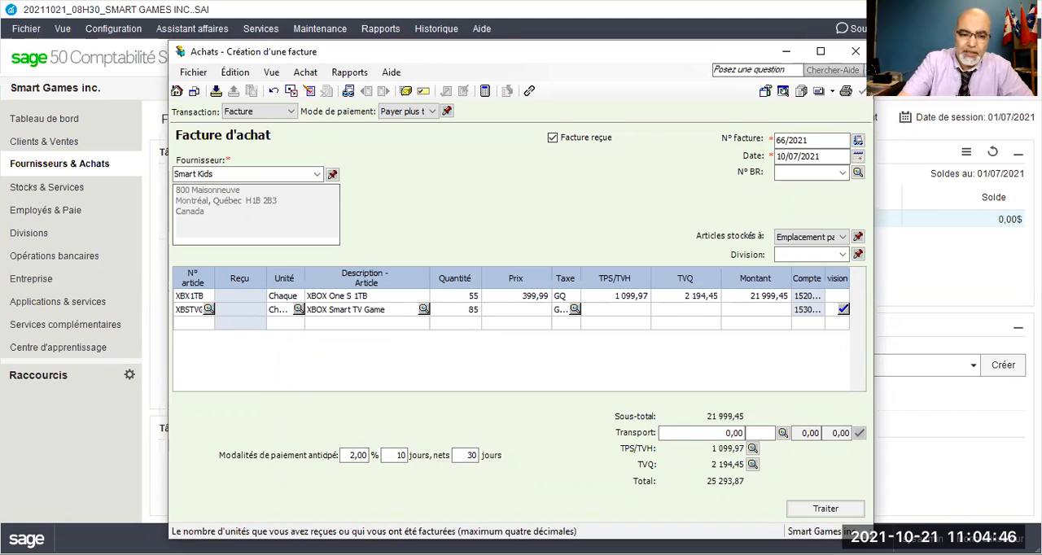
{"action": "key", "text": "Tab"}
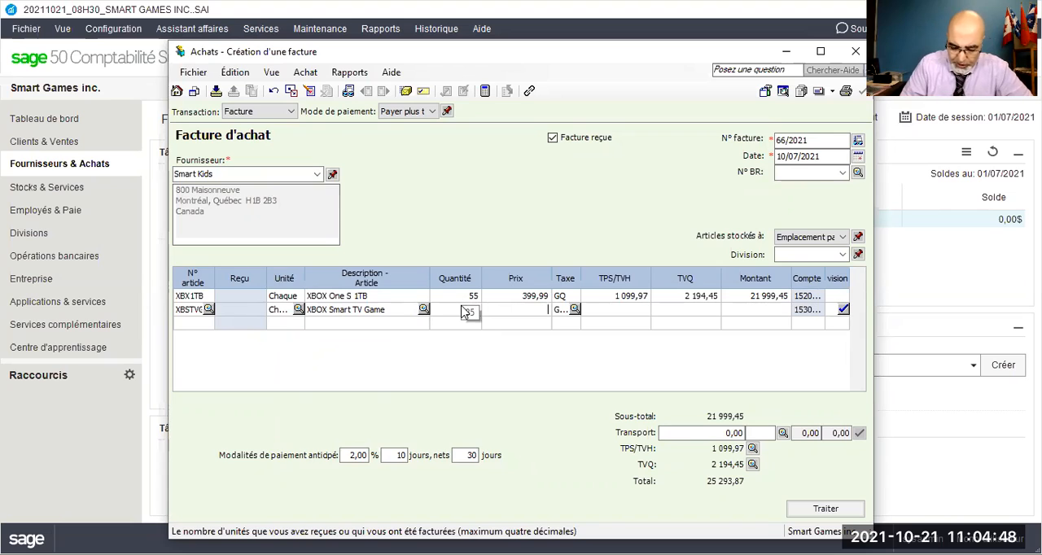
{"action": "type", "text": "199"}
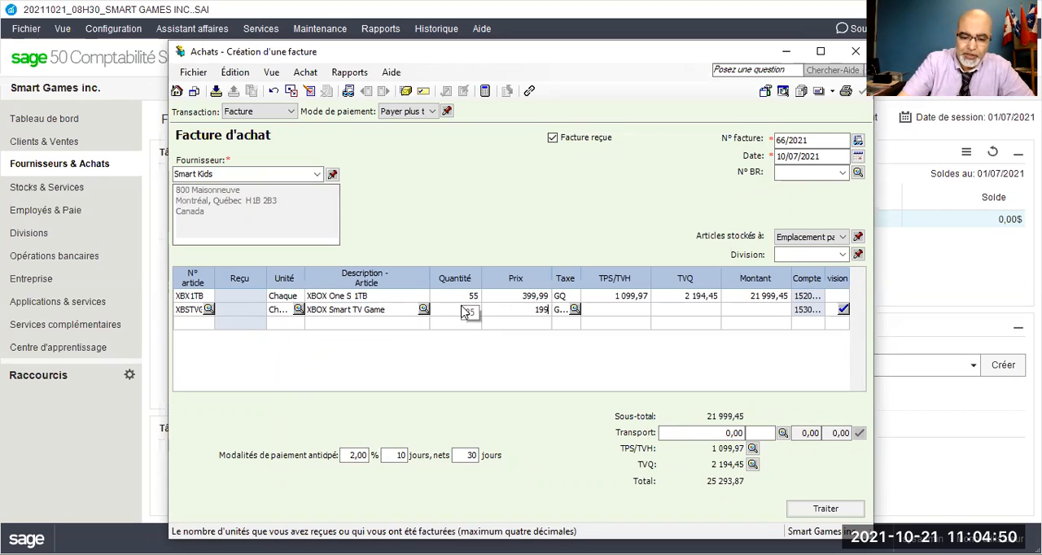
{"action": "type", "text": ",99"}
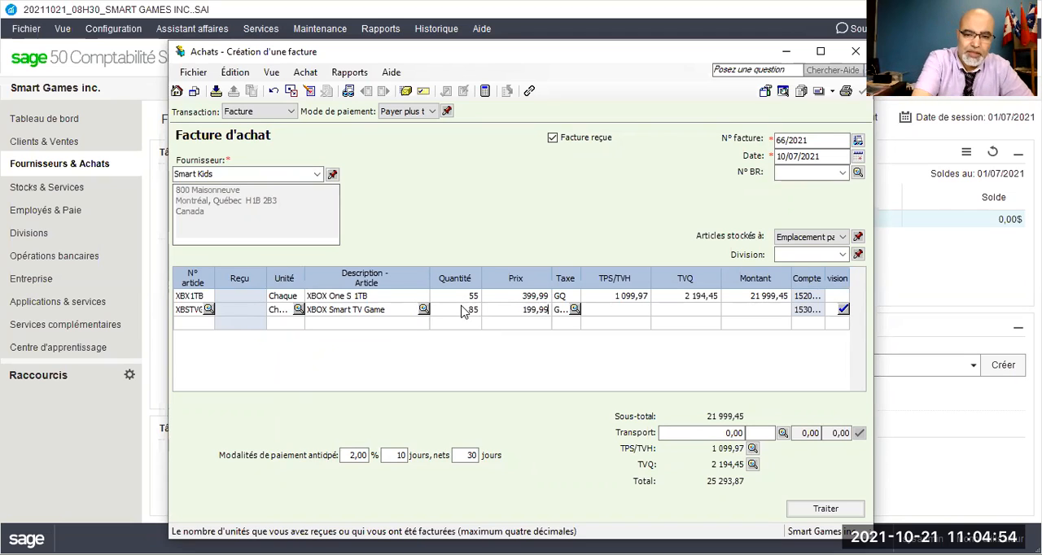
{"action": "key", "text": "Tab"}
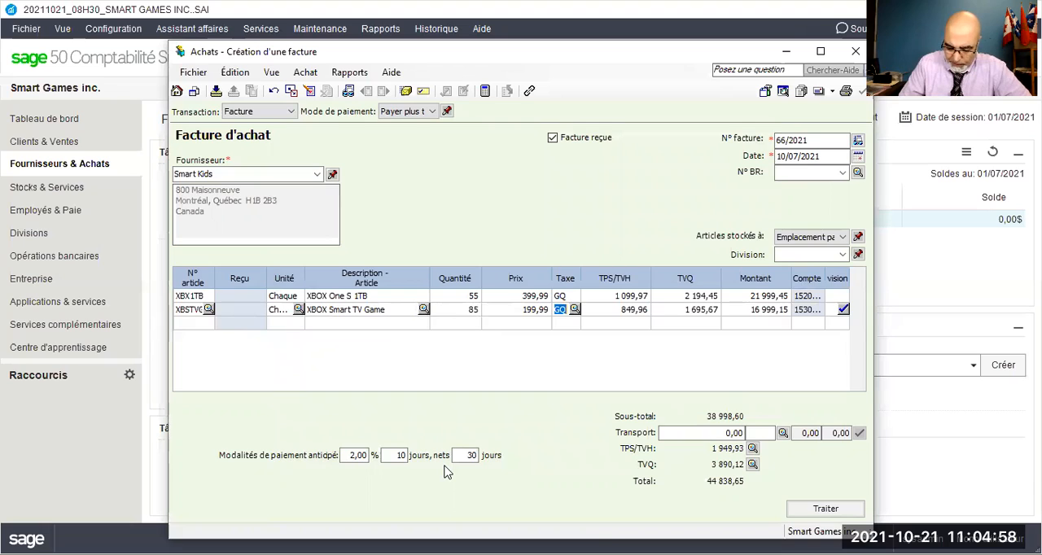
Adjust the invoice's TVQ amount to 3 890,11 in the tax summary.
{"action": "key", "text": "alt+Tab"}
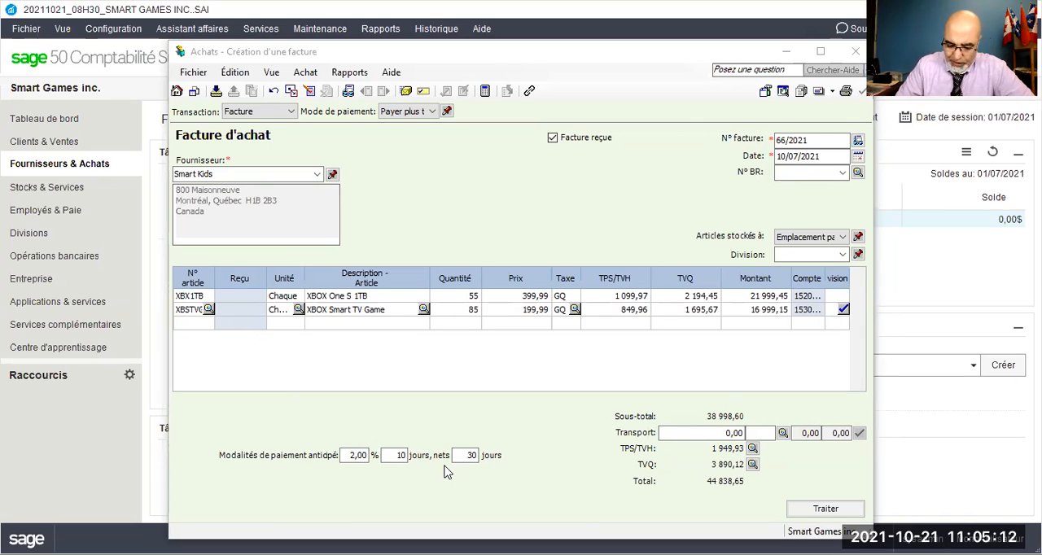
{"action": "left_click", "coordinate": [752, 466]}
{"action": "left_click", "coordinate": [597, 294]}
{"action": "left_click", "coordinate": [600, 295]}
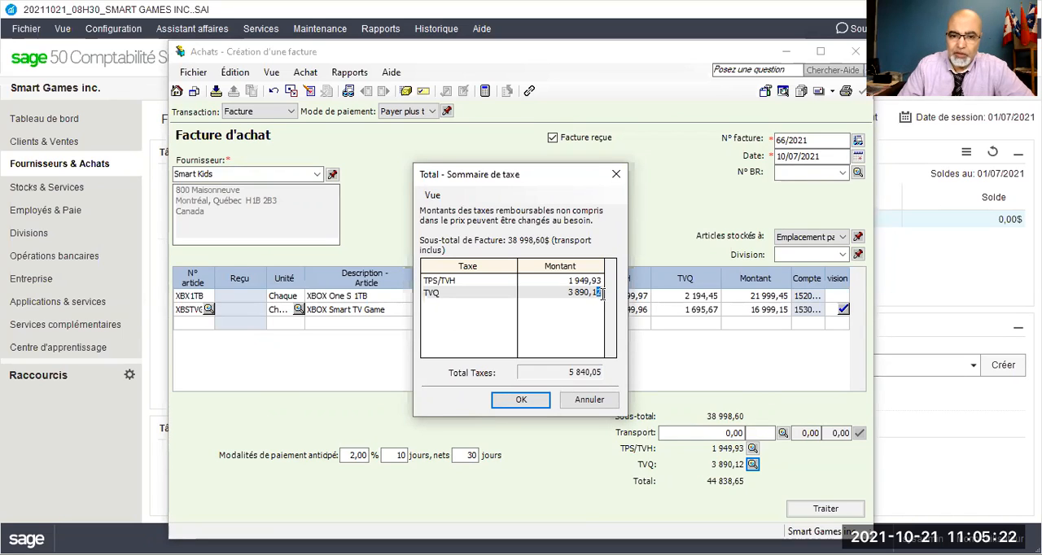
{"action": "type", "text": "1"}
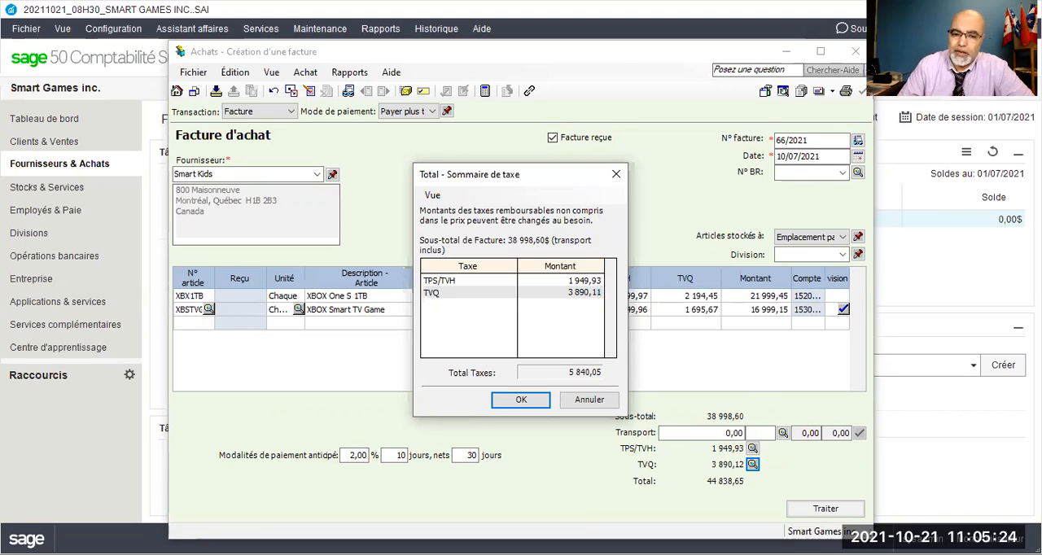
{"action": "left_click", "coordinate": [521, 404]}
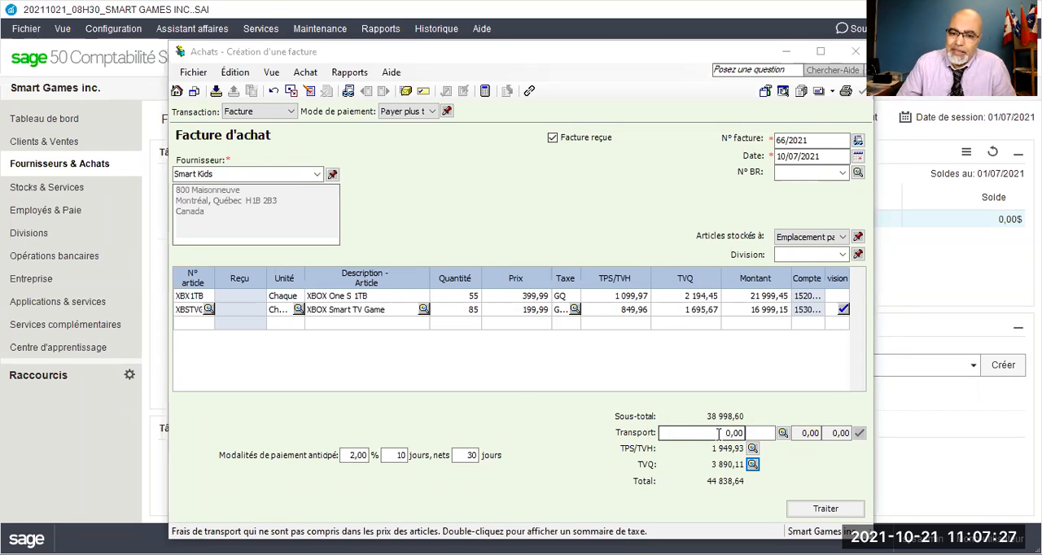
Set the purchase invoice's transport charge to 200.
{"action": "left_click_drag", "start_coordinate": [719, 433], "coordinate": [748, 433]}
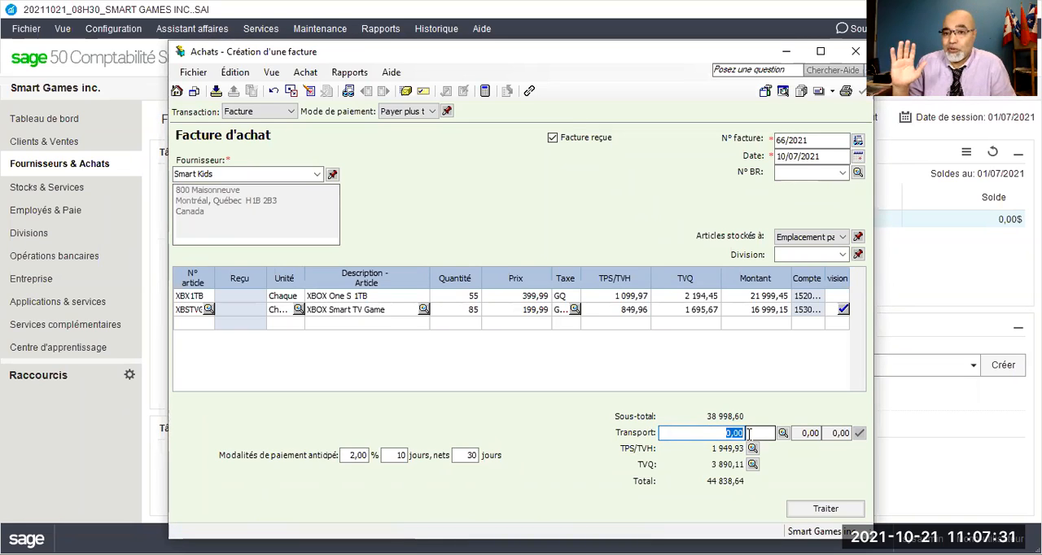
{"action": "type", "text": "20"}
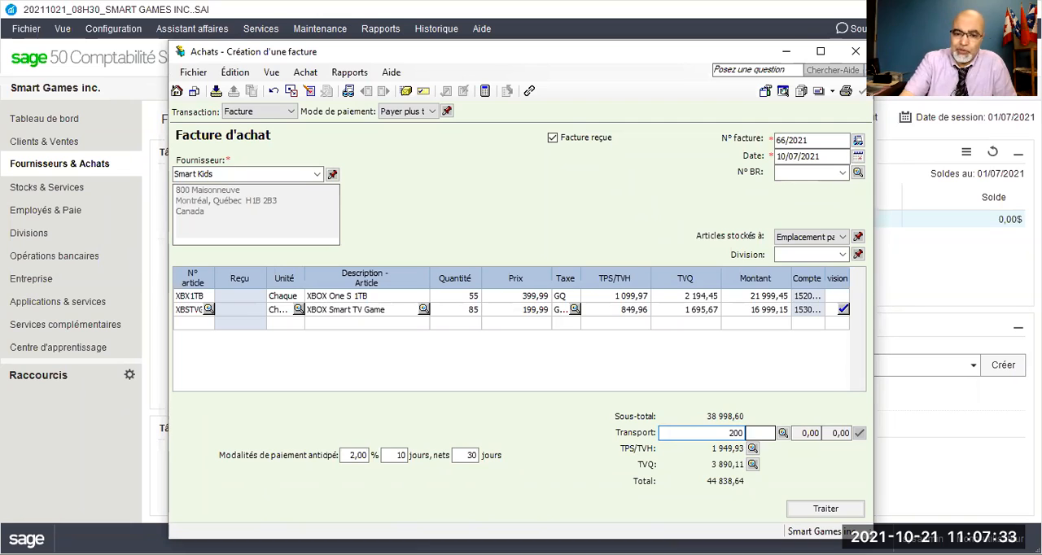
{"action": "type", "text": "0"}
{"action": "key", "text": "Tab"}
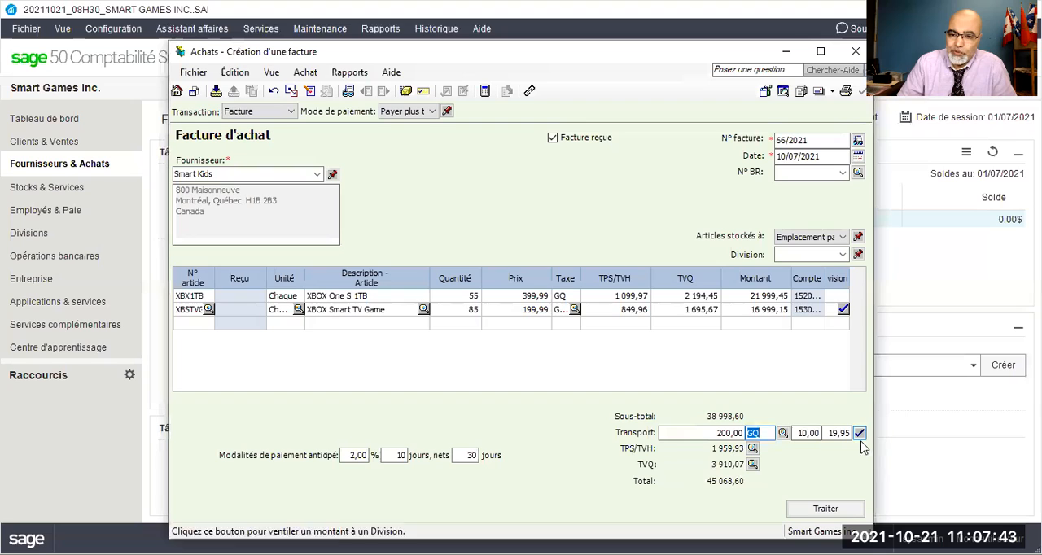
Remove the transport charge and its tax code from the purchase invoice.
{"action": "left_click", "coordinate": [714, 437]}
{"action": "key", "text": "Delete"}
{"action": "left_click", "coordinate": [765, 435]}
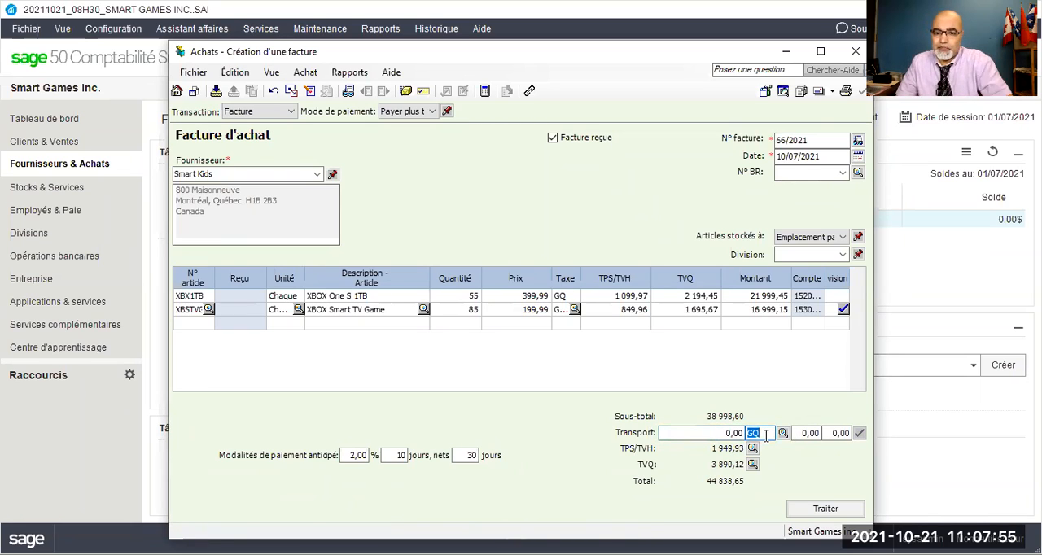
{"action": "key", "text": "Delete"}
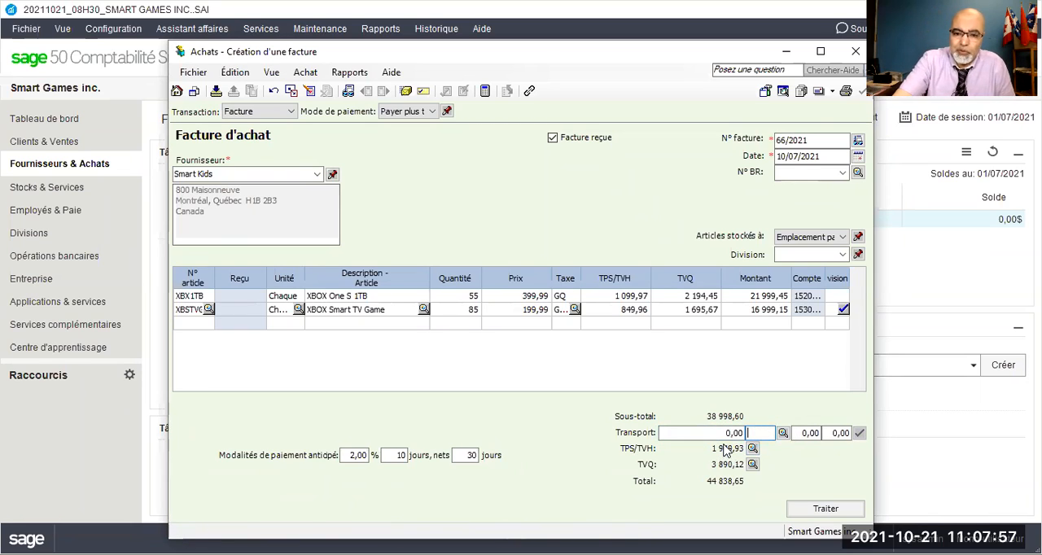
{"action": "key", "text": "Tab"}
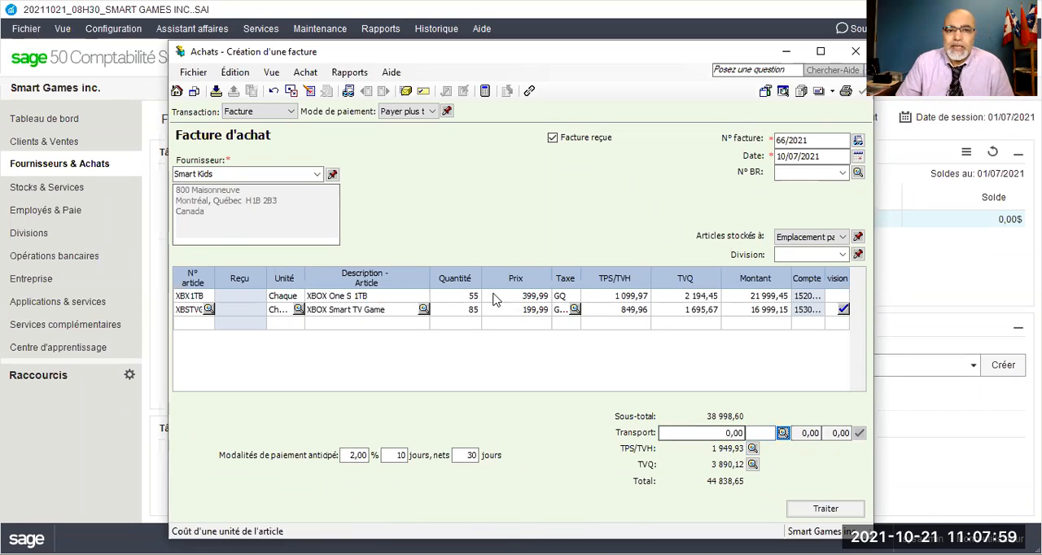
Display the purchase transaction details and review the debit and credit entries by account.
{"action": "left_click", "coordinate": [355, 75]}
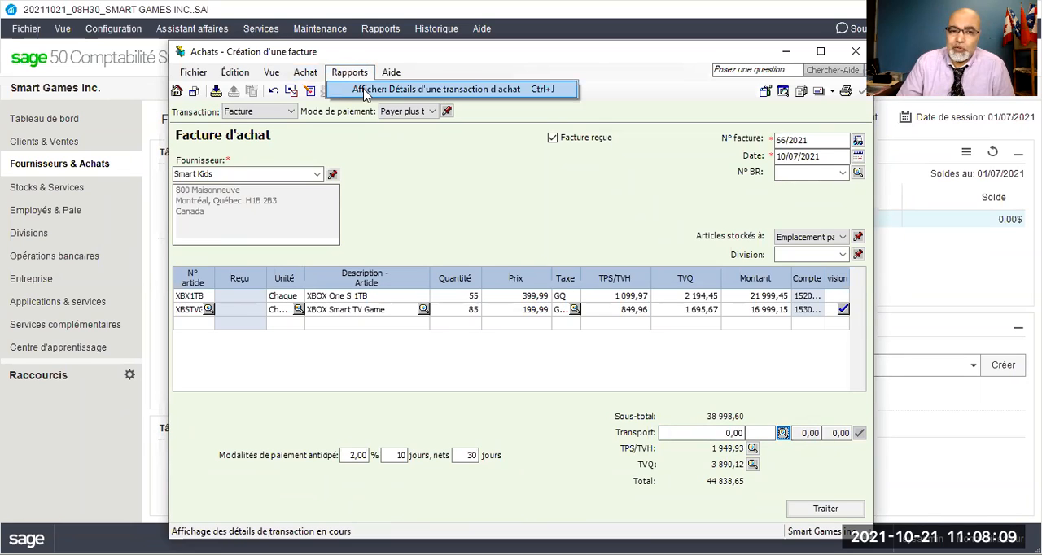
{"action": "left_click", "coordinate": [364, 91]}
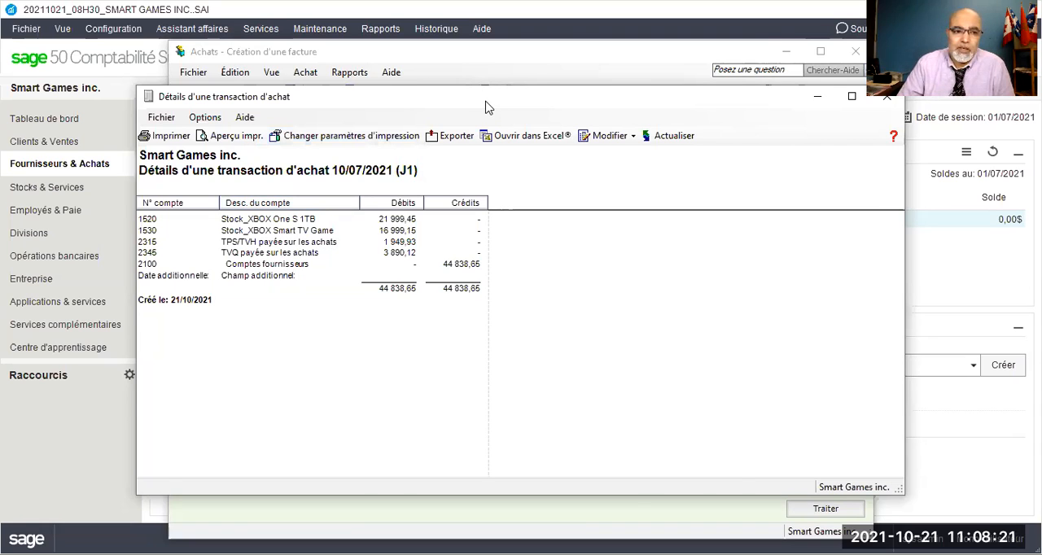
{"action": "left_click_drag", "start_coordinate": [486, 107], "coordinate": [444, 57]}
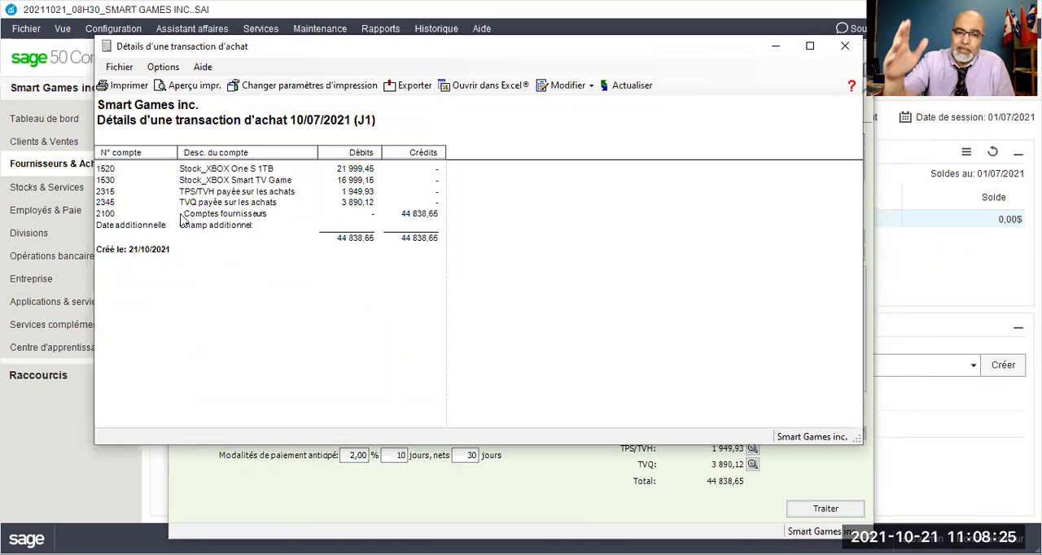
{"action": "left_click", "coordinate": [649, 29]}
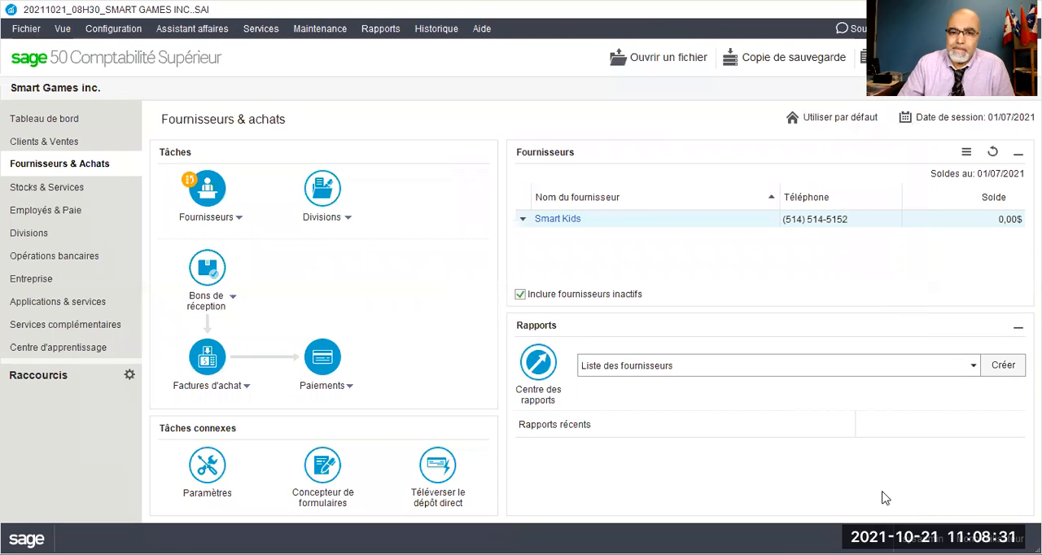
{"action": "key", "text": "alt+Tab"}
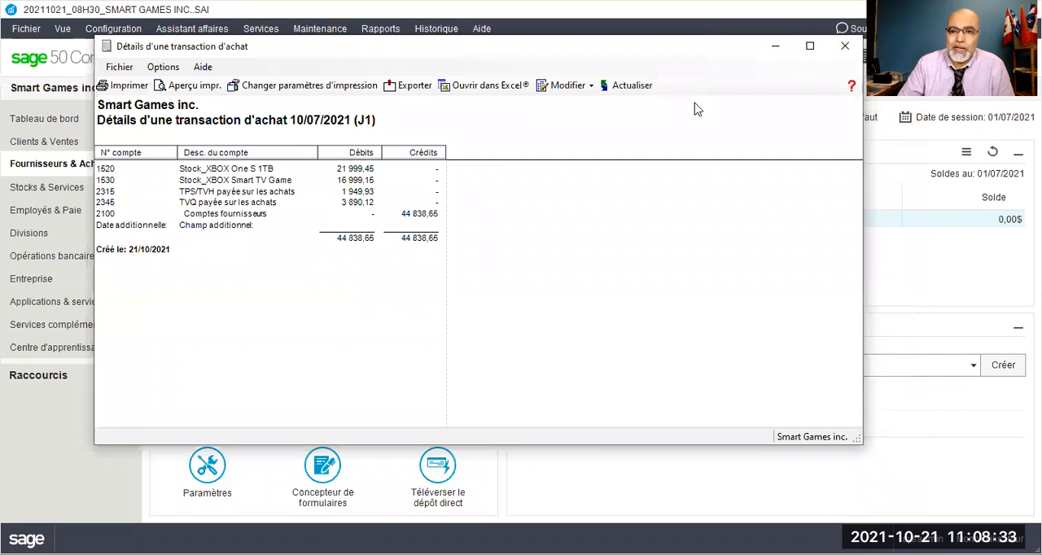
{"action": "key", "text": "alt+Tab"}
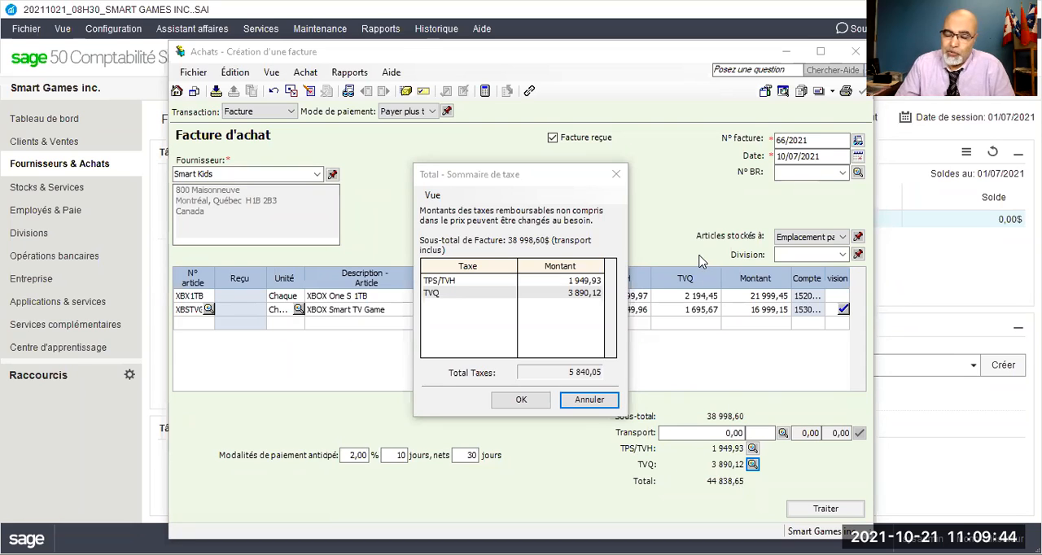
Set the TVQ amount to 3 890,11 in the invoice's tax summary and accept the change.
{"action": "left_click", "coordinate": [599, 294]}
{"action": "left_click_drag", "start_coordinate": [597, 294], "coordinate": [604, 294]}
{"action": "type", "text": "1"}
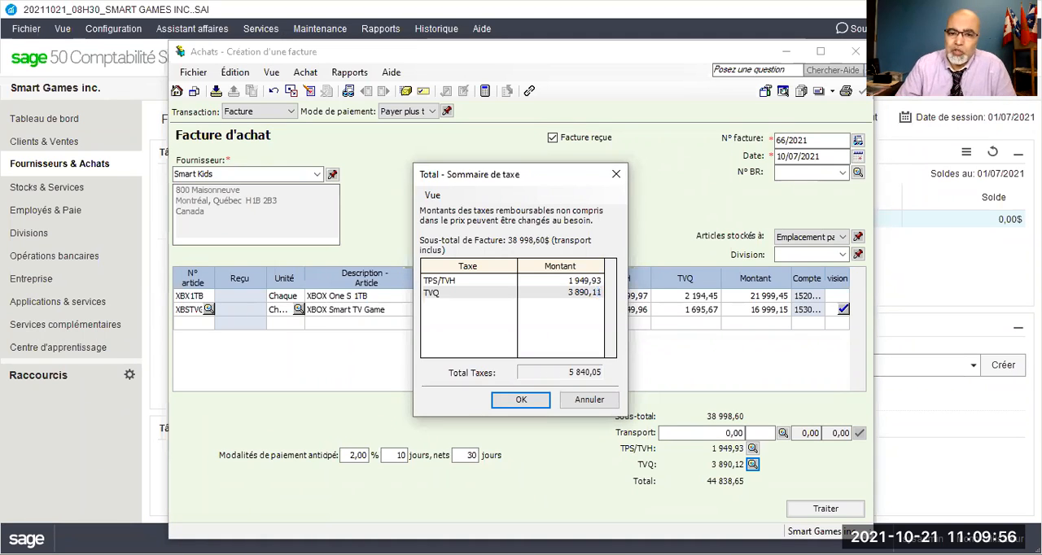
{"action": "left_click", "coordinate": [510, 404]}
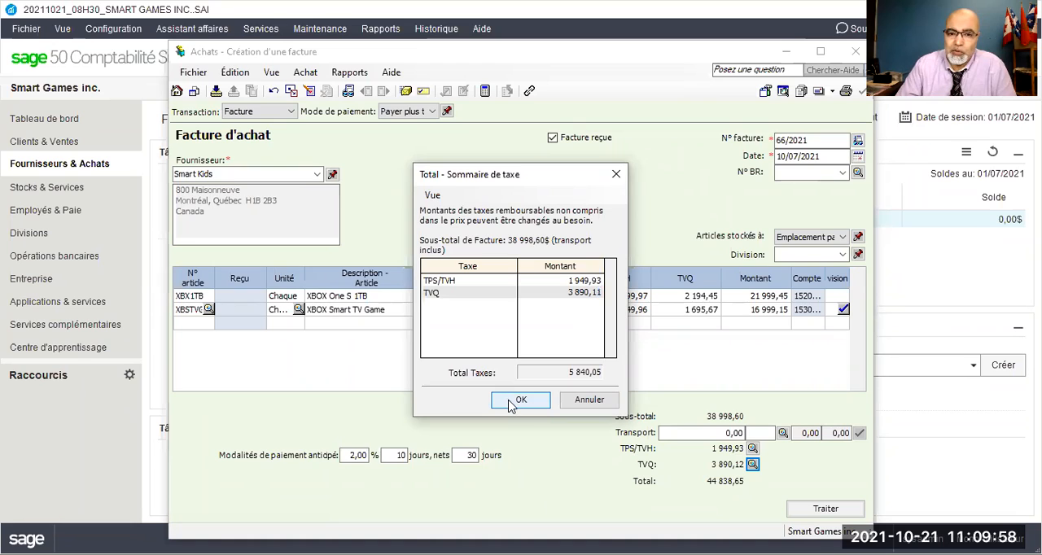
{"action": "left_click", "coordinate": [510, 403]}
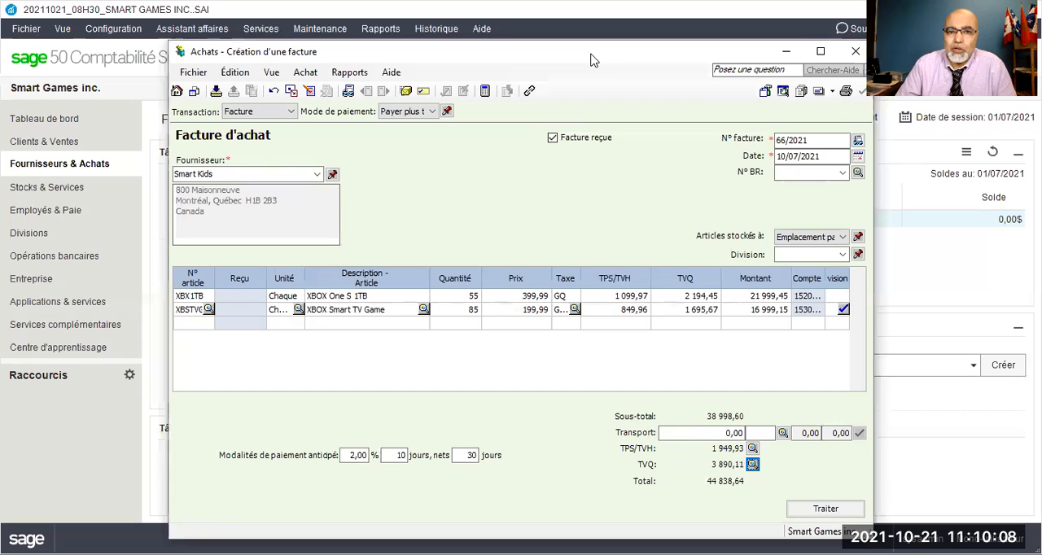
Process purchase invoice 66/2021, acknowledge the transaction confirmation and close the purchase invoice window.
{"action": "left_click_drag", "start_coordinate": [584, 57], "coordinate": [475, 18]}
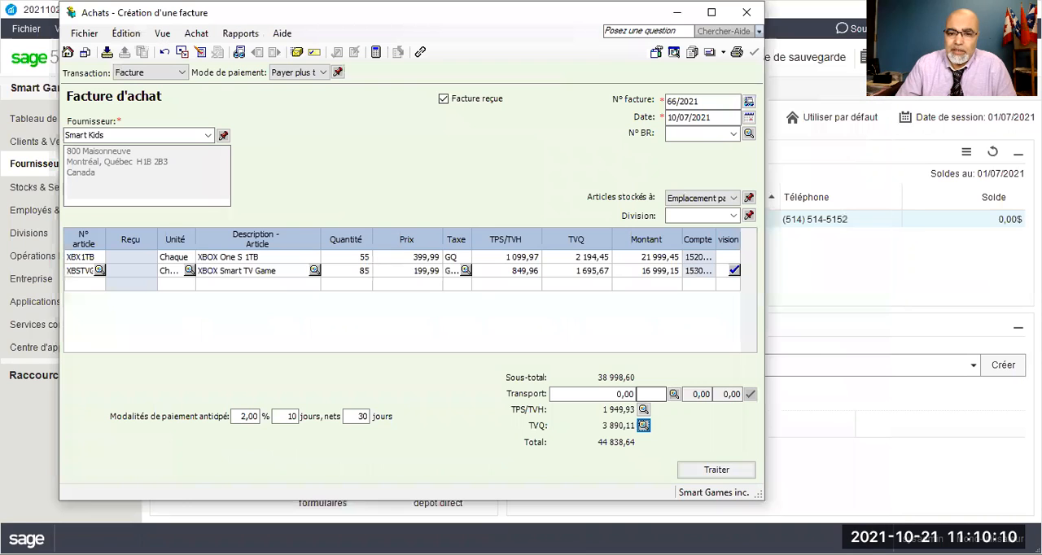
{"action": "left_click", "coordinate": [717, 471]}
{"action": "left_click", "coordinate": [441, 304]}
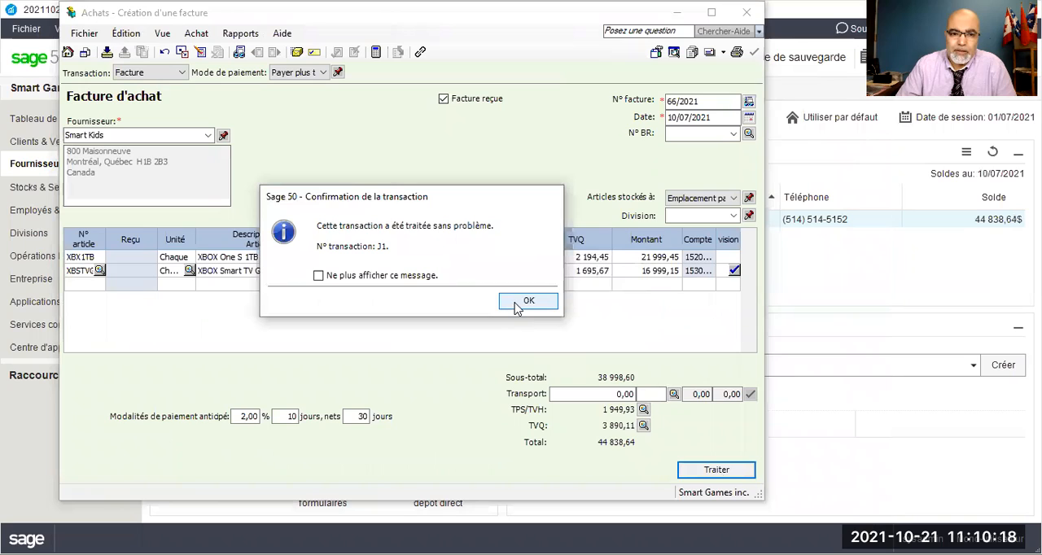
{"action": "left_click", "coordinate": [517, 302]}
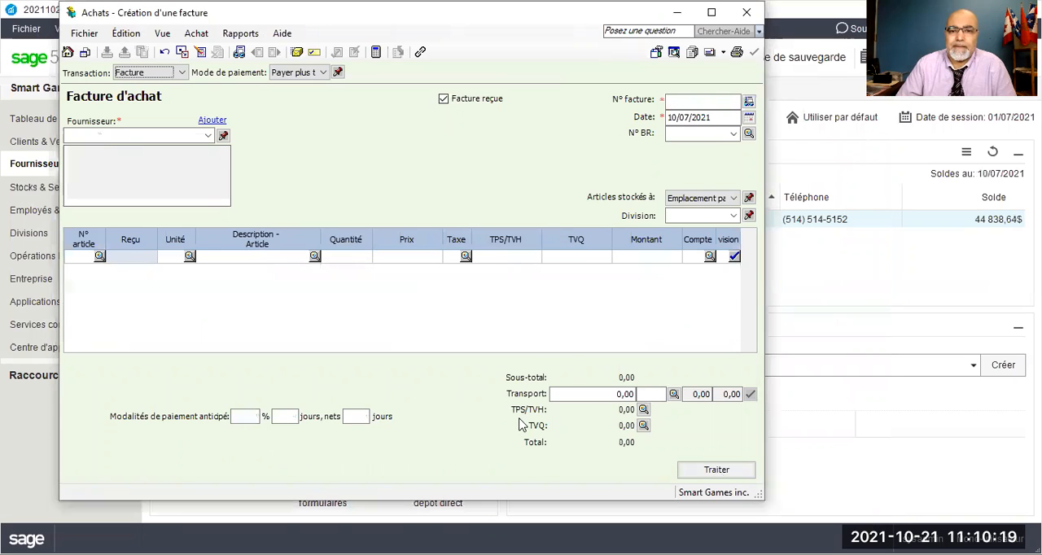
{"action": "left_click", "coordinate": [746, 16]}
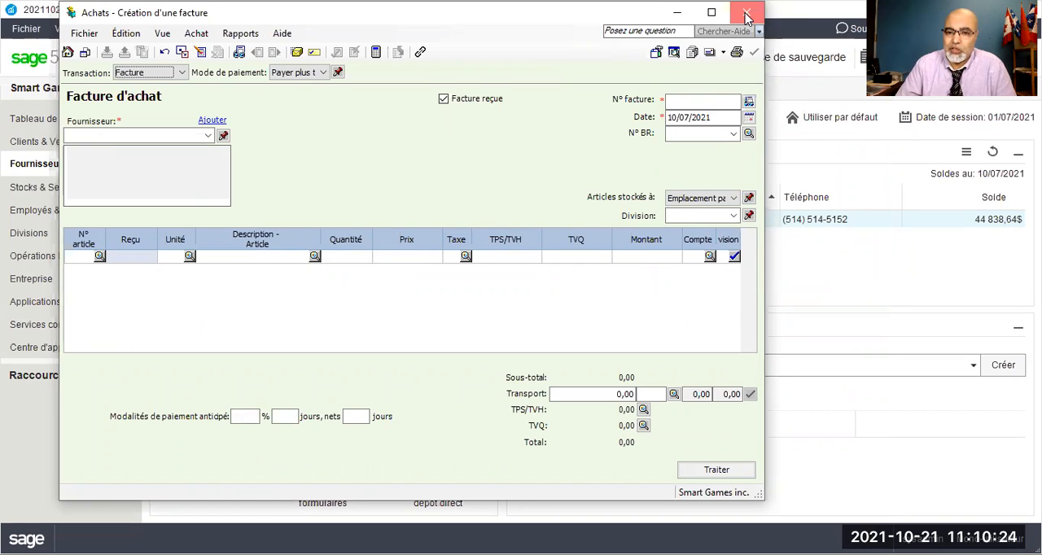